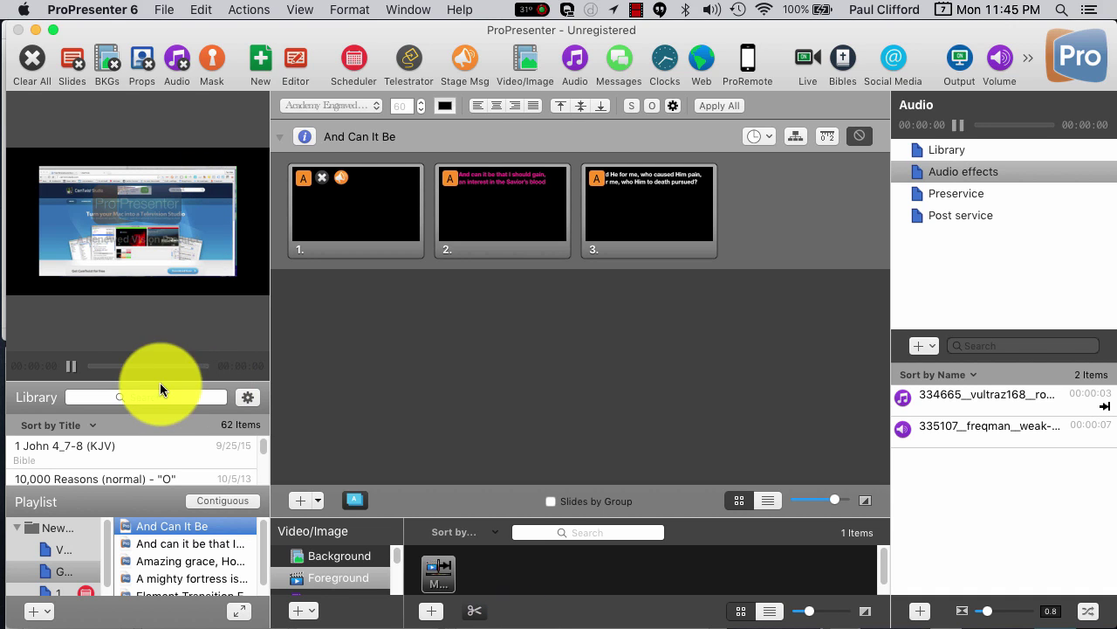
Bring CamTwist forward and raise its window to show the Desktop source capturing the Acer E181H screen.
key(super+Tab)
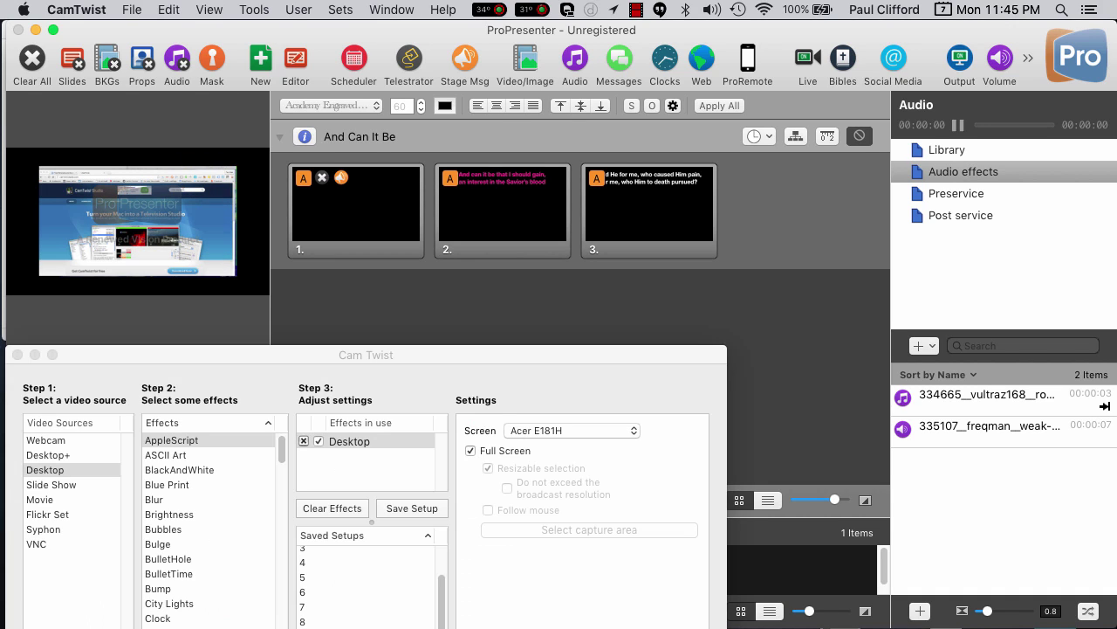
drag(474, 375, 510, 236)
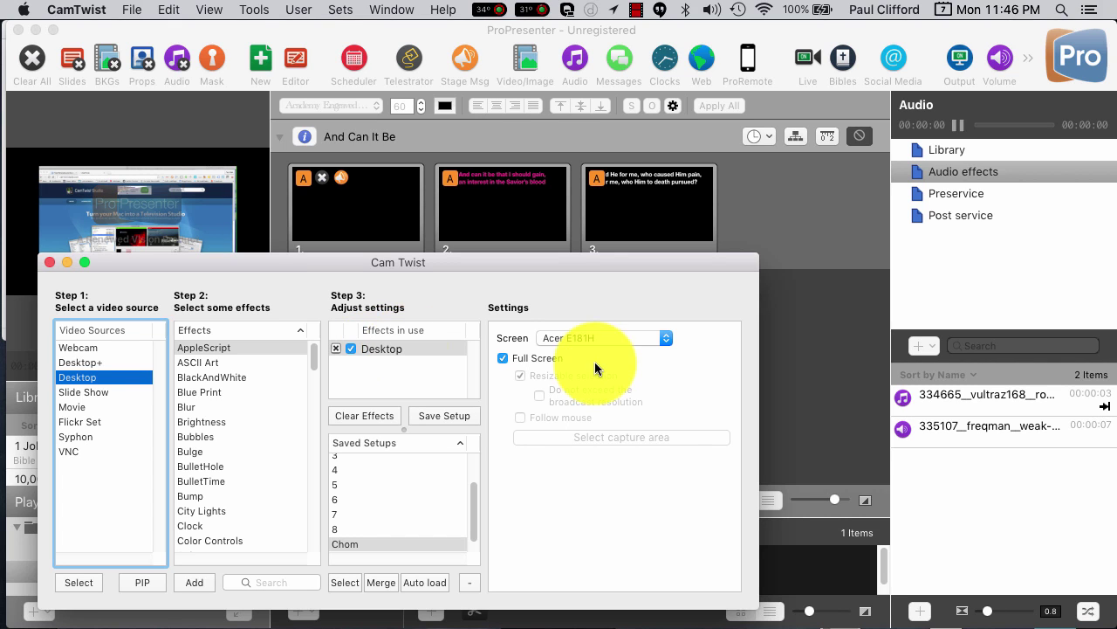
click(667, 337)
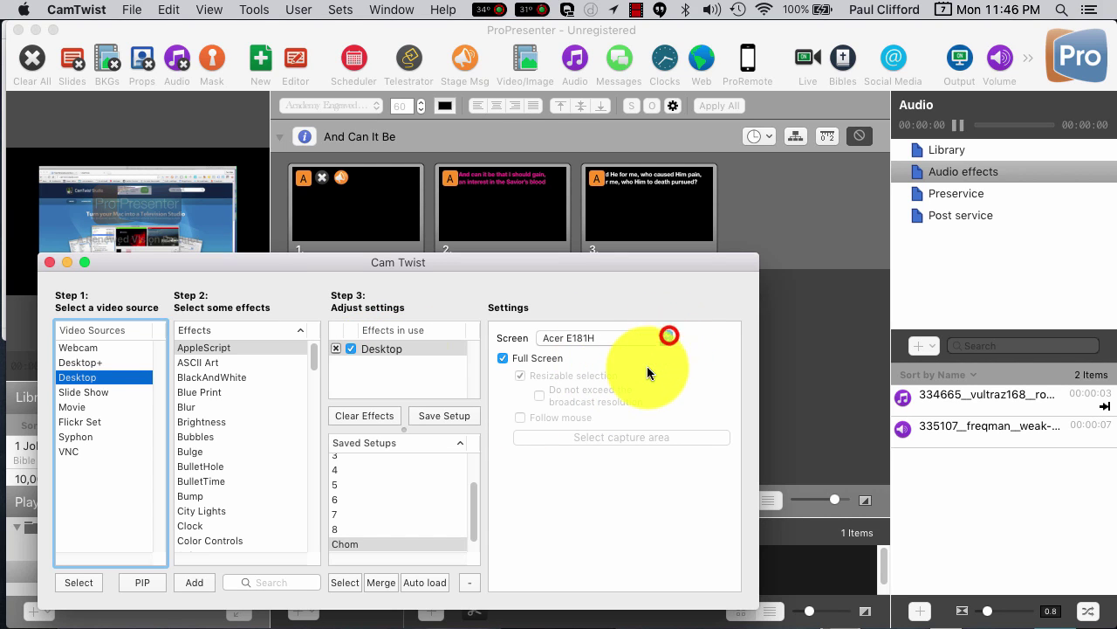
click(668, 337)
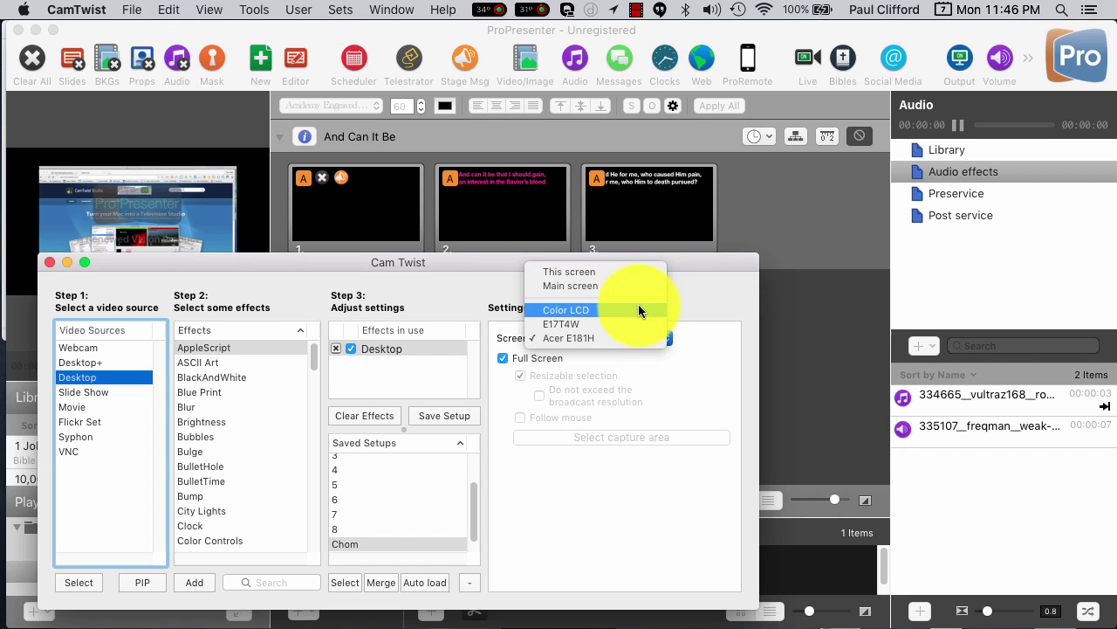
click(638, 310)
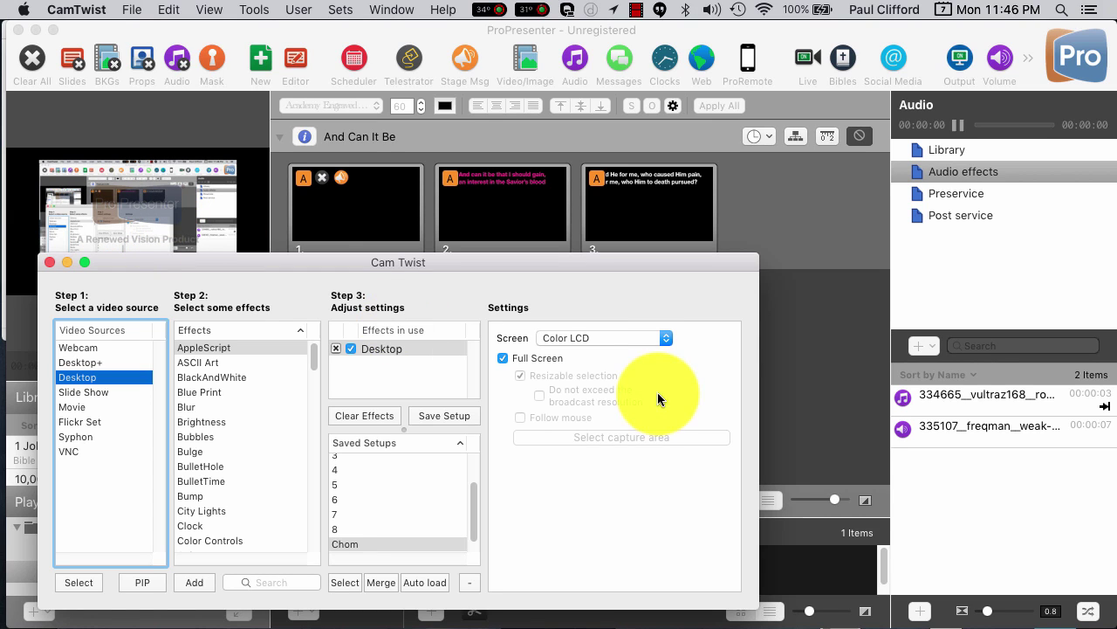
click(666, 338)
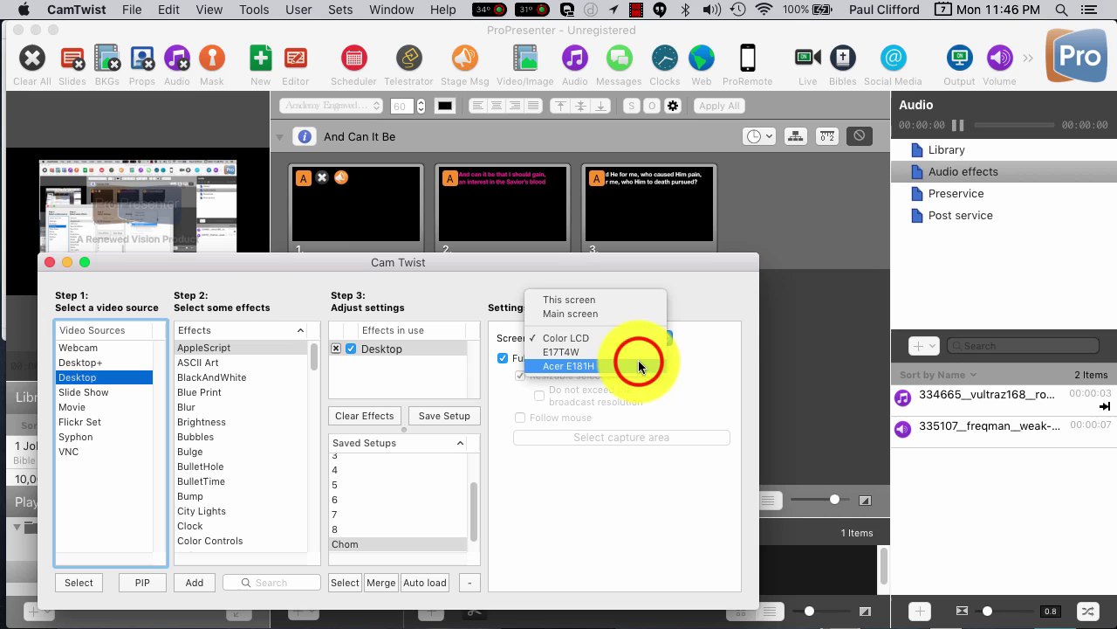
click(639, 366)
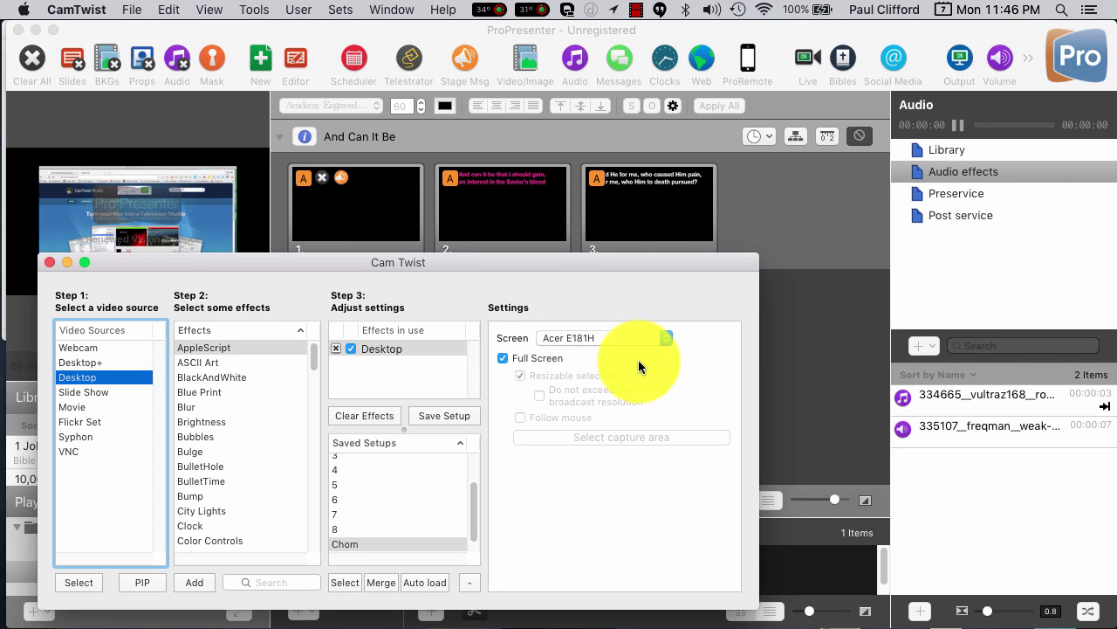
click(662, 338)
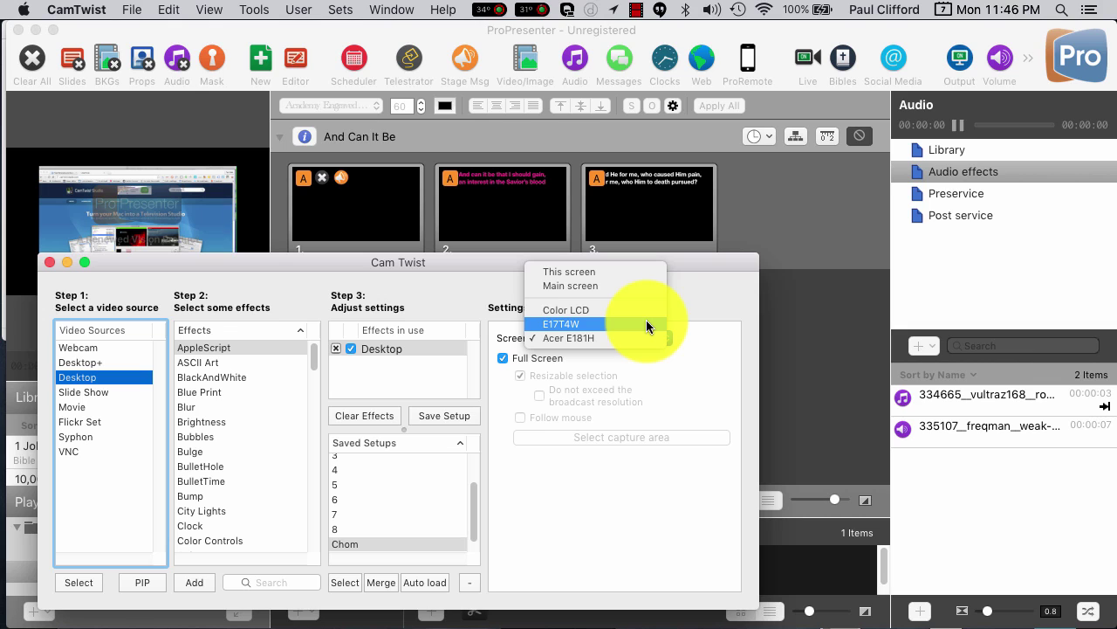
click(646, 321)
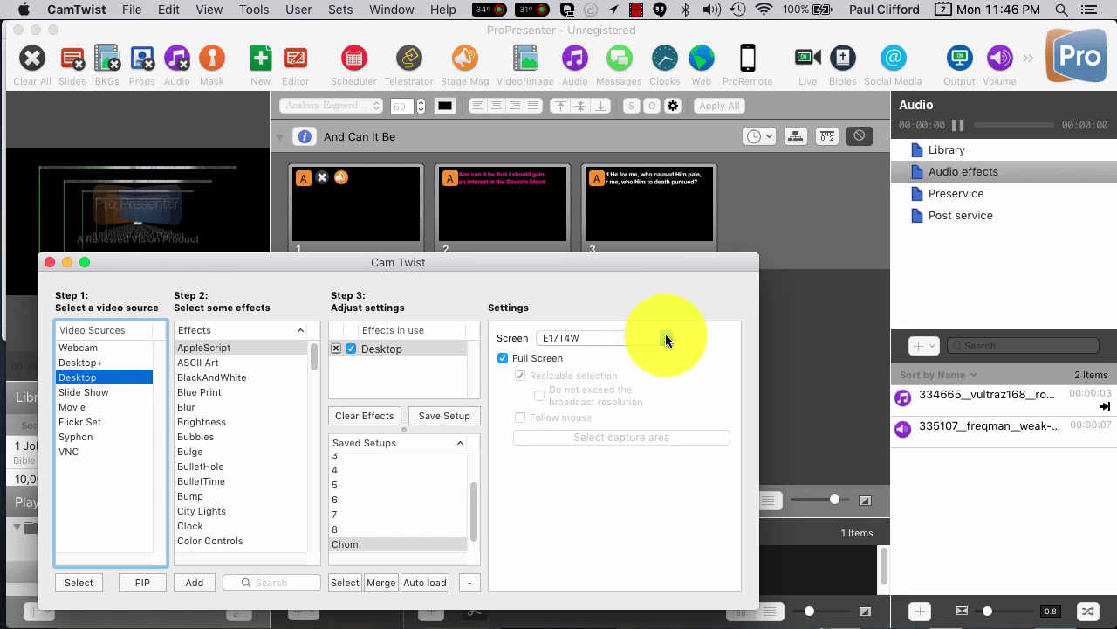
click(665, 338)
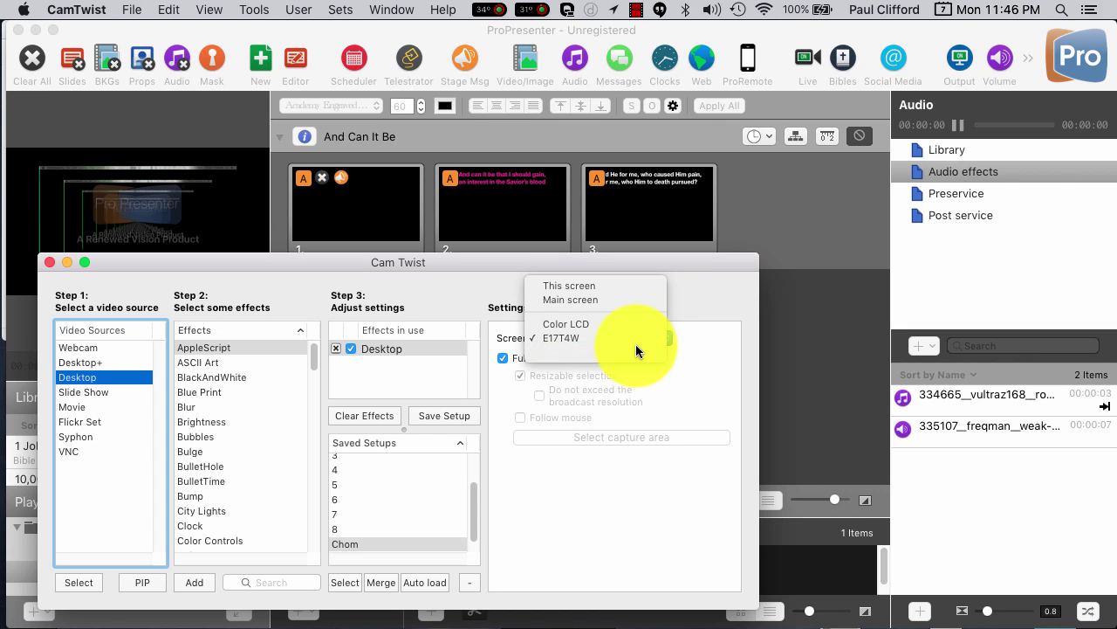
click(637, 346)
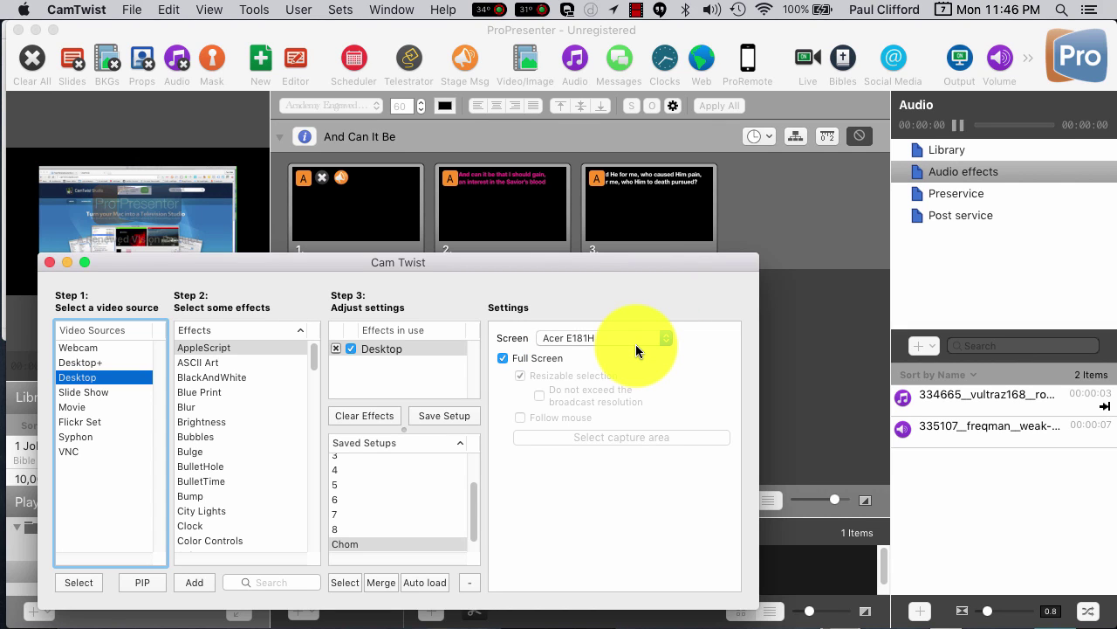
Shift the CamTwist window down and right to uncover ProPresenter's preview and library.
drag(592, 262, 745, 290)
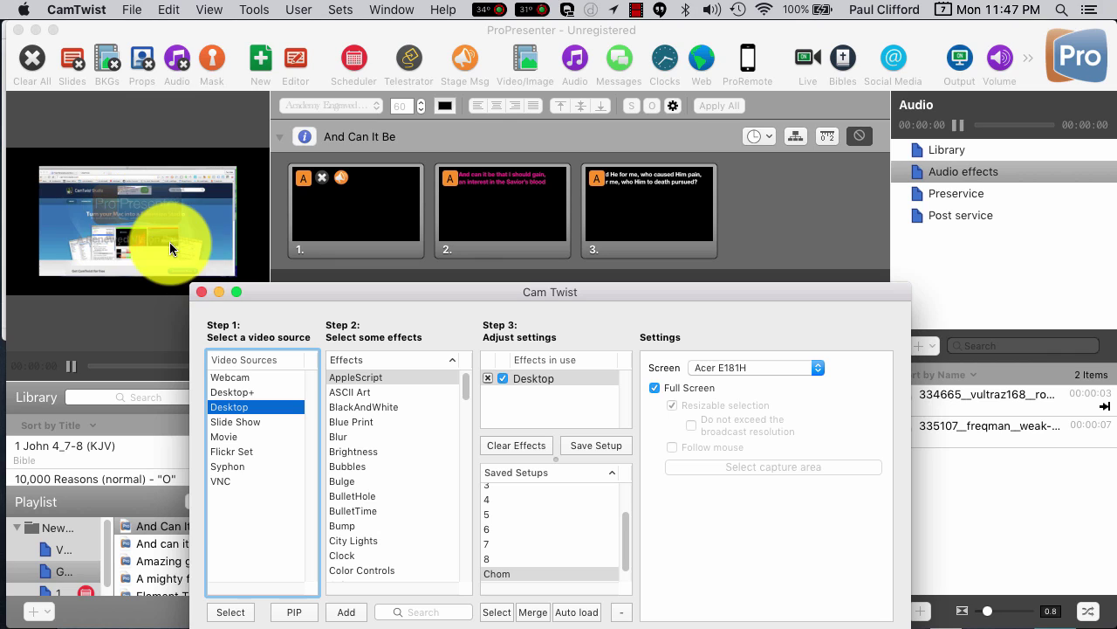
drag(289, 298, 290, 298)
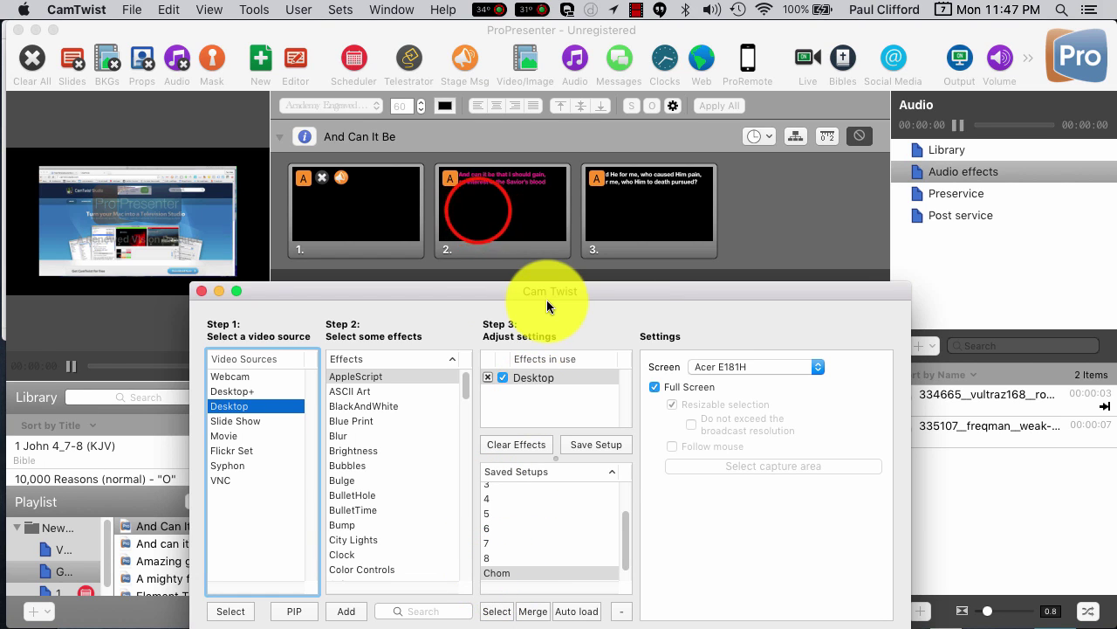
Load the saved 'Chom' setup from CamTwist's Saved Setups list.
drag(502, 291, 478, 208)
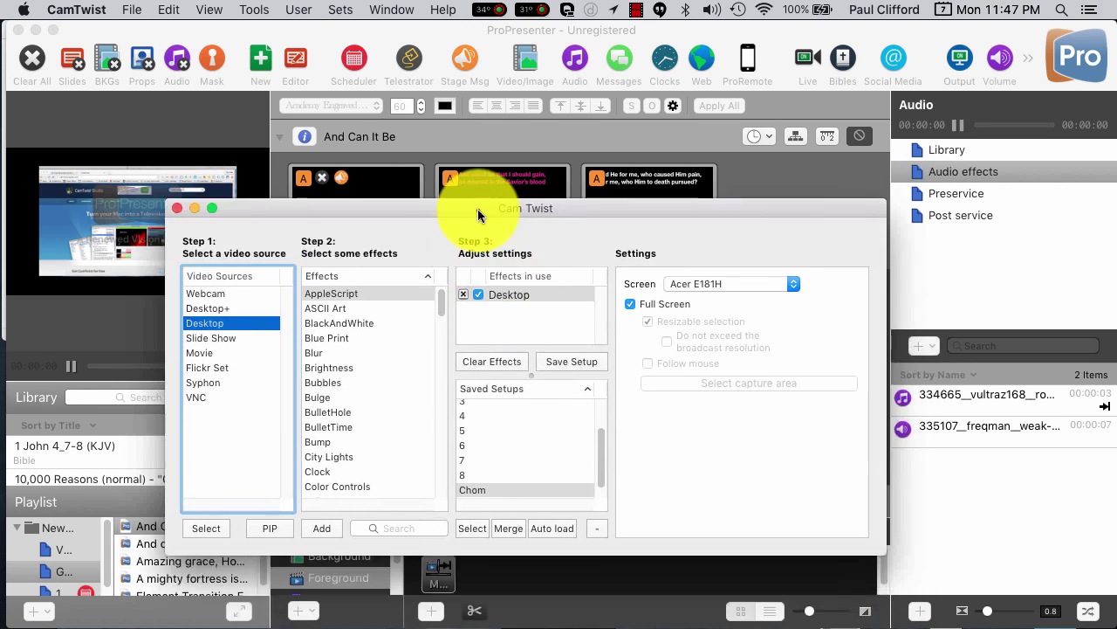
click(472, 492)
click(472, 492)
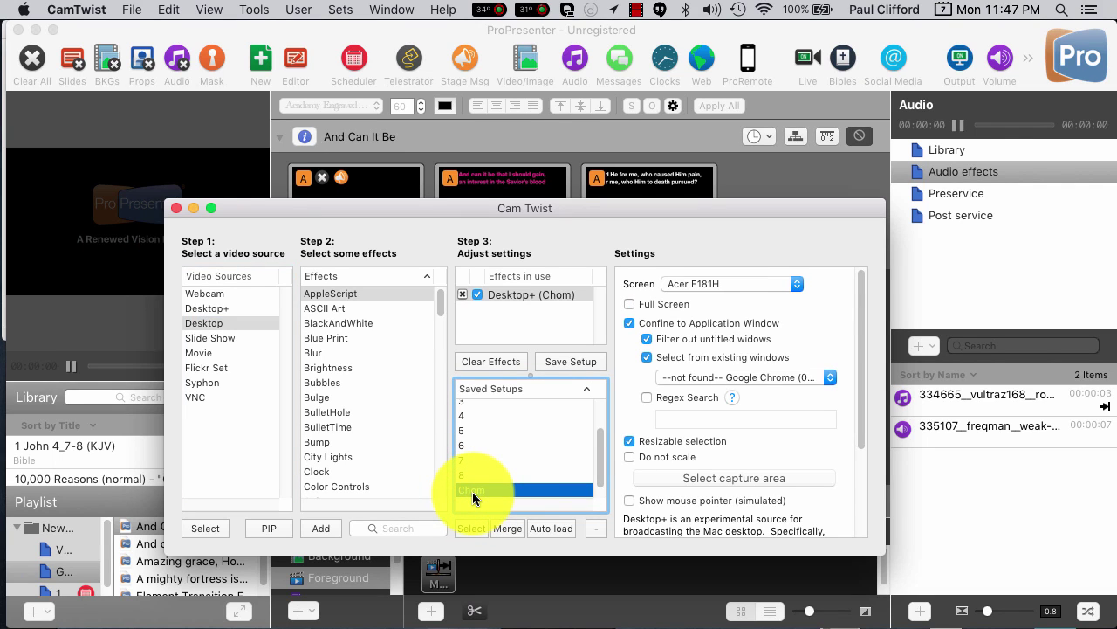
Set the Desktop+ source to capture the Google Chrome (CamTwist) window.
click(831, 376)
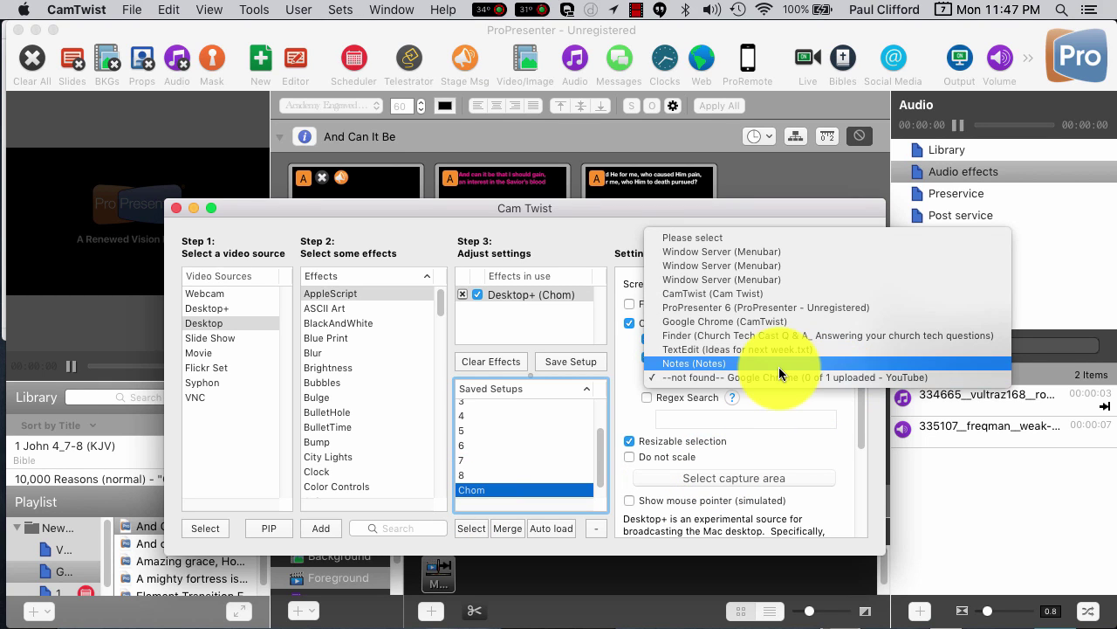
click(778, 366)
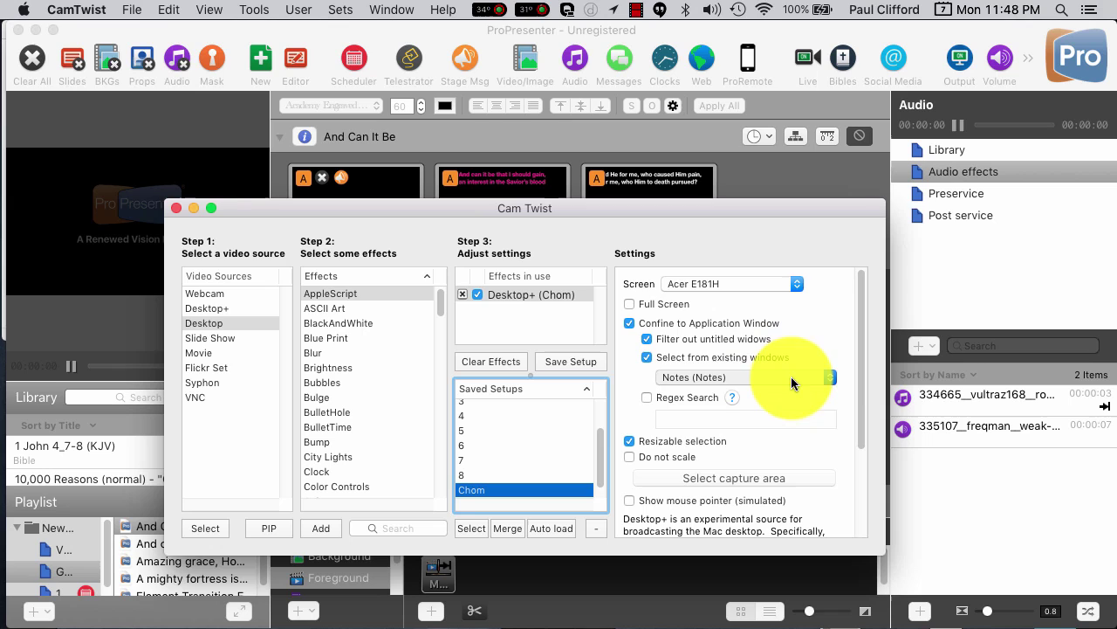
click(825, 381)
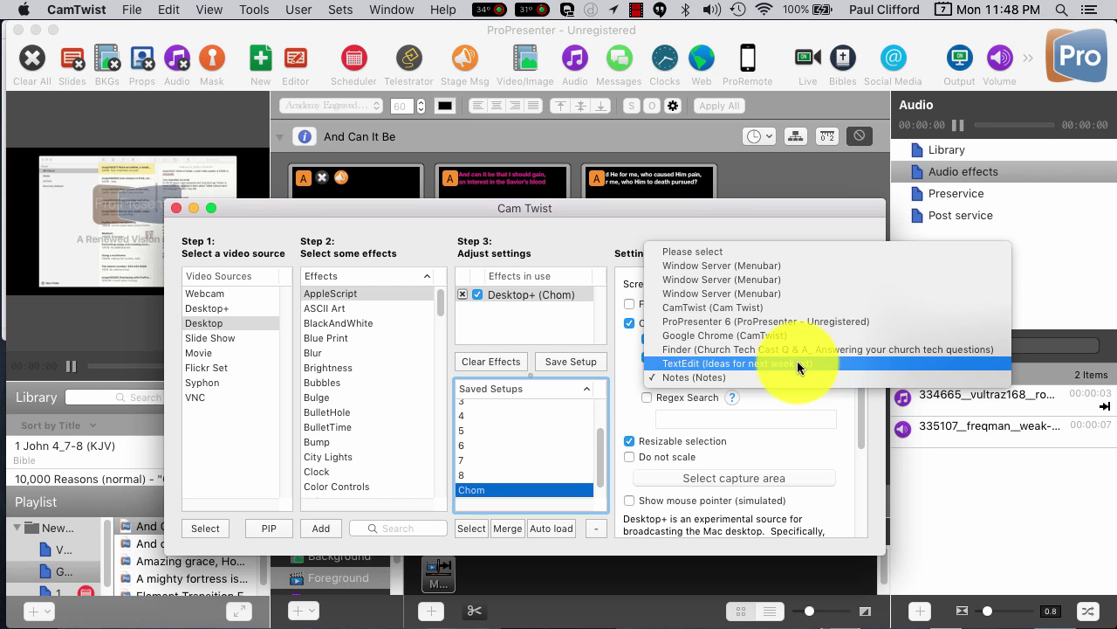
click(764, 331)
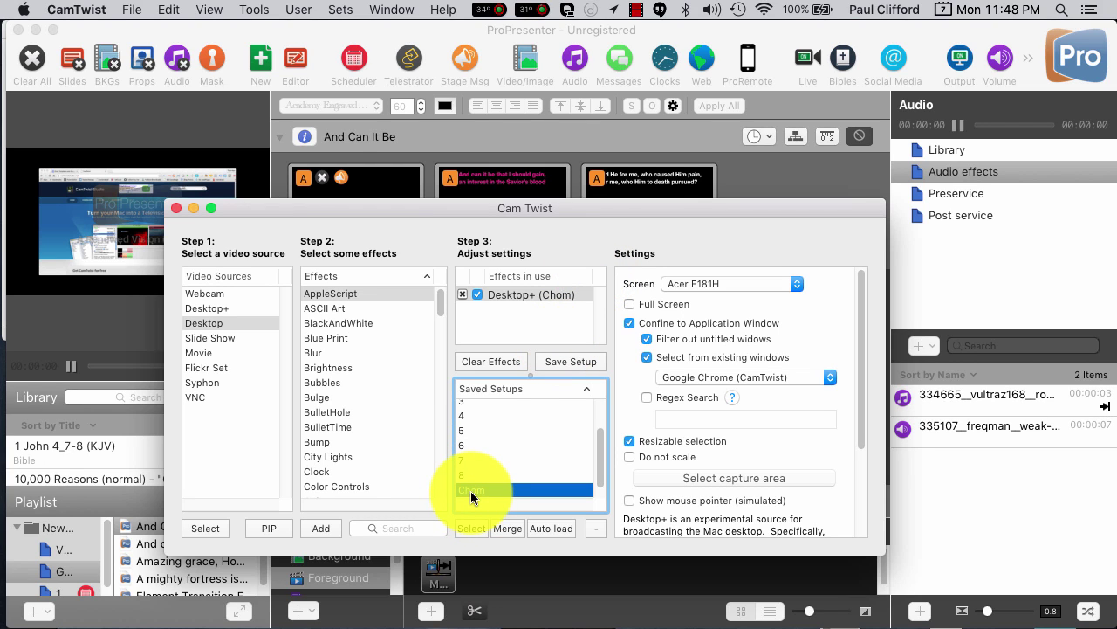
click(564, 359)
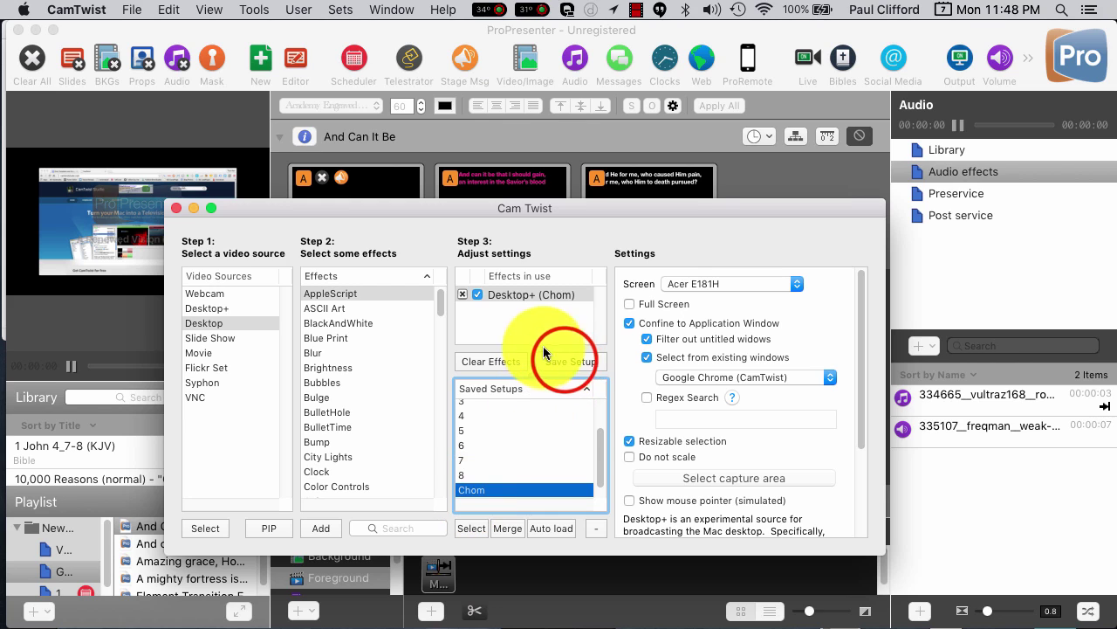
click(547, 243)
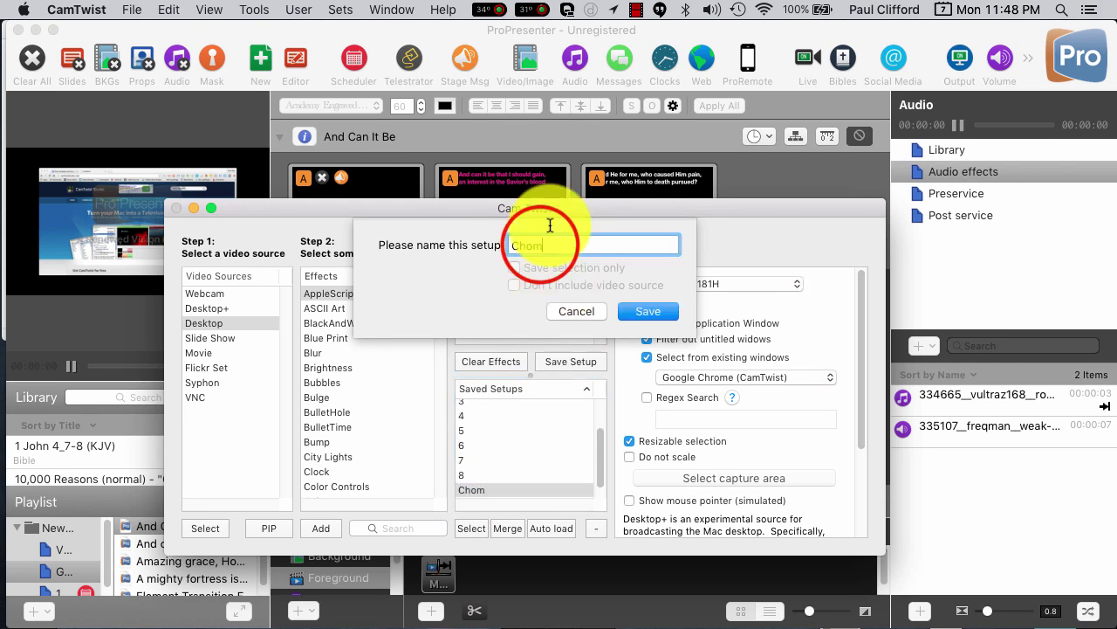
drag(555, 240, 496, 244)
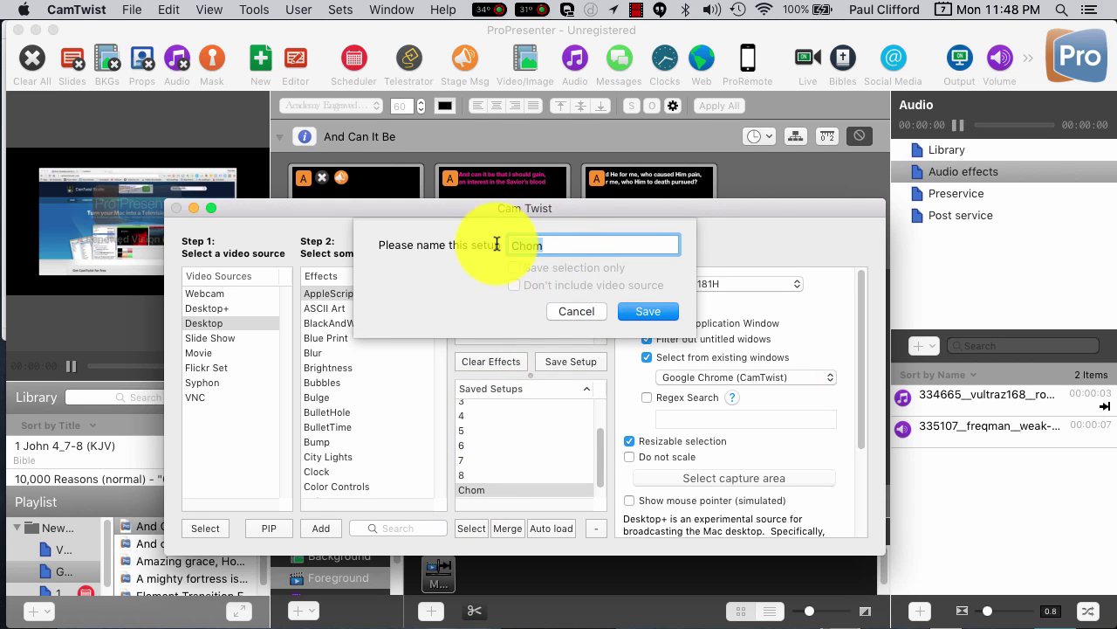
text(Ch)
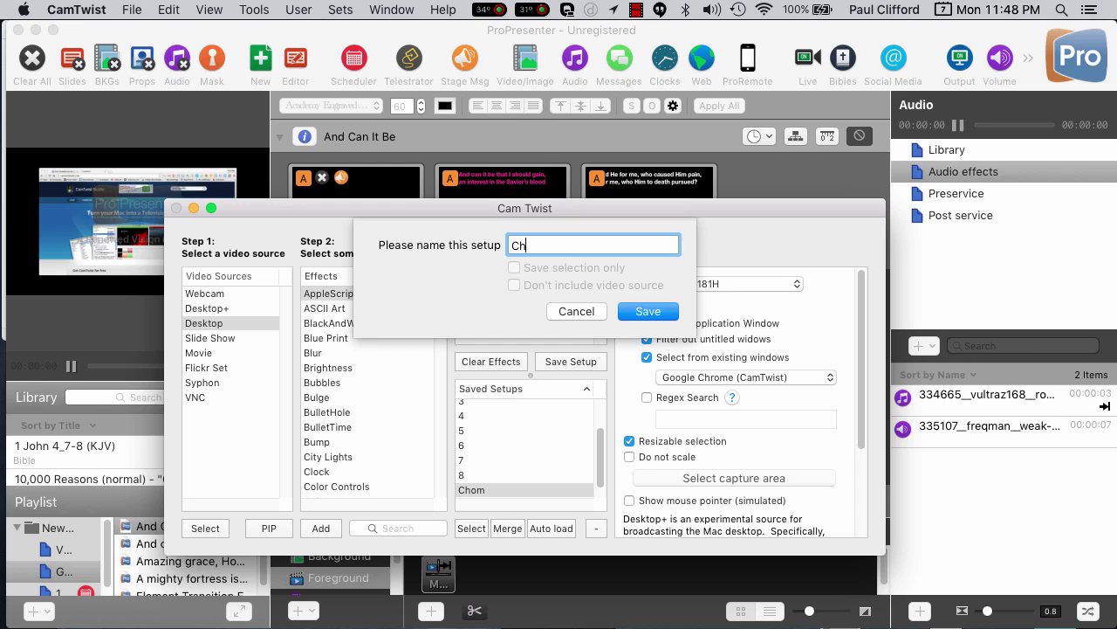
text(om)
text(popsn)
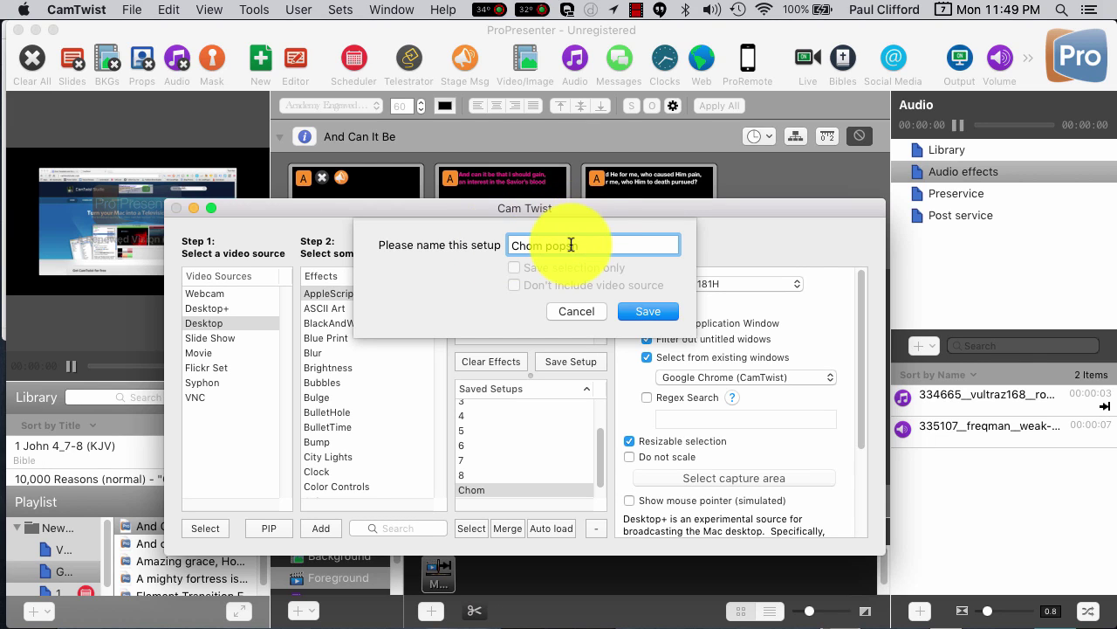
triple_click(539, 246)
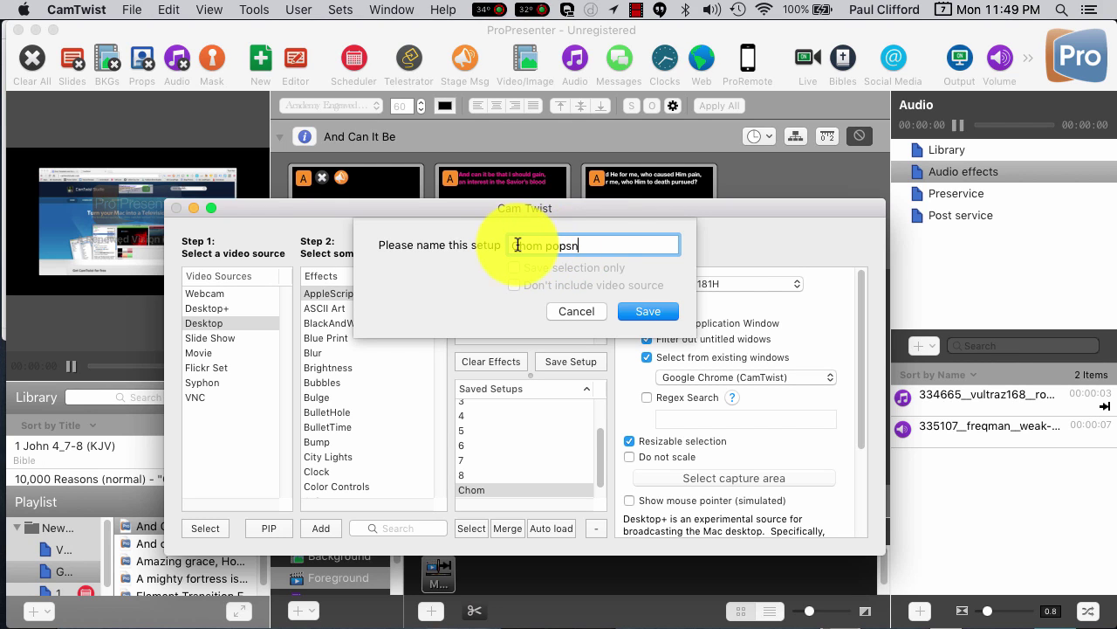
click(516, 246)
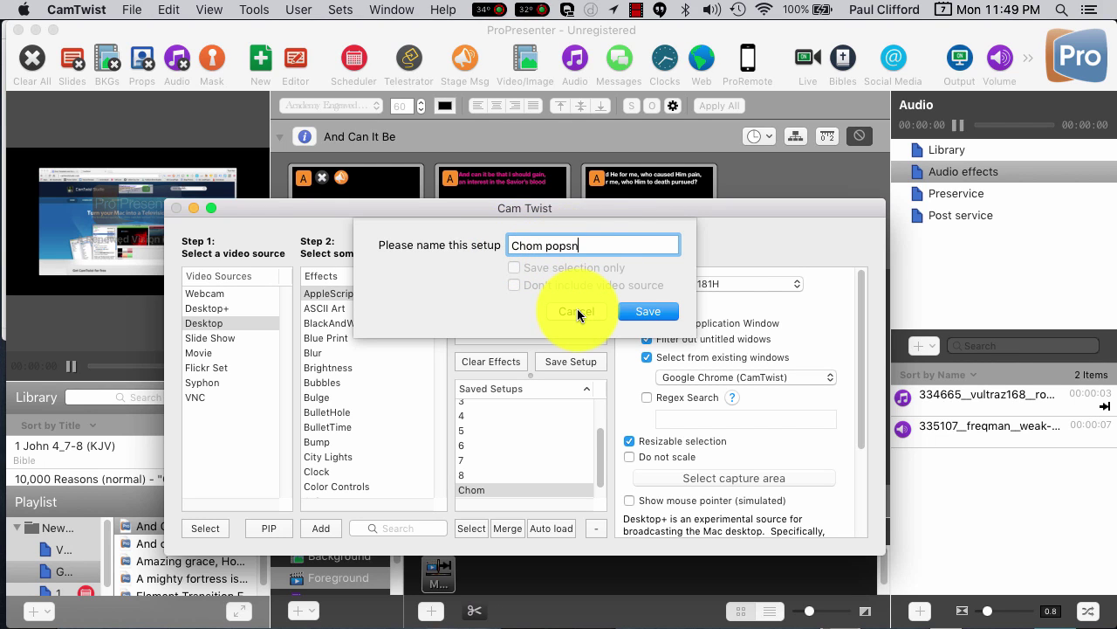
click(577, 312)
click(588, 206)
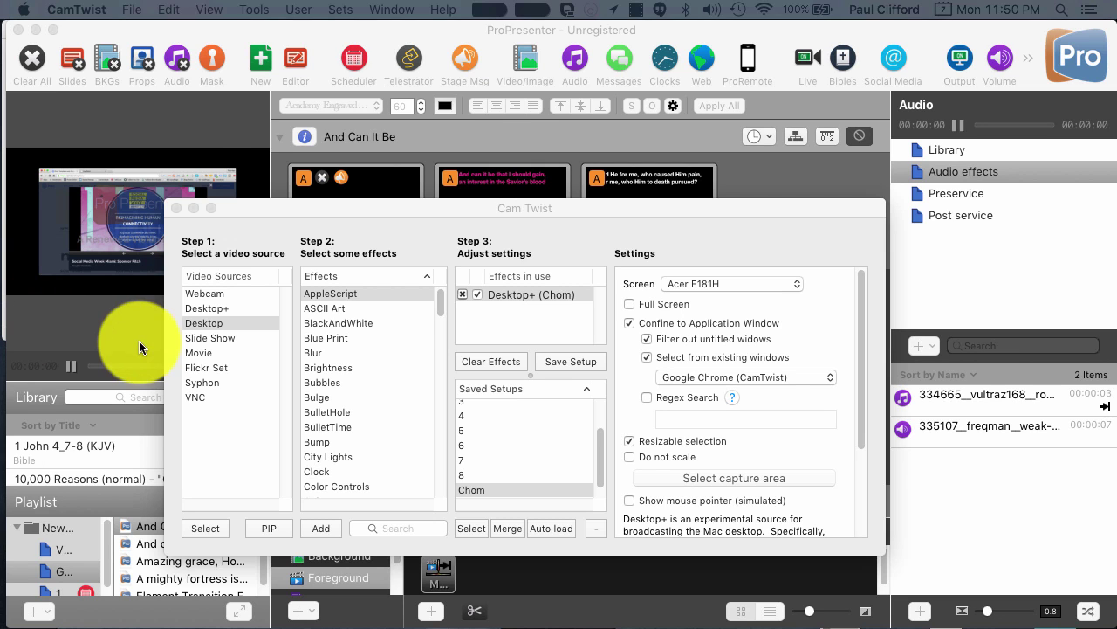
Move CamTwist out of the way and make ProPresenter 6 the active front window.
drag(243, 207, 334, 357)
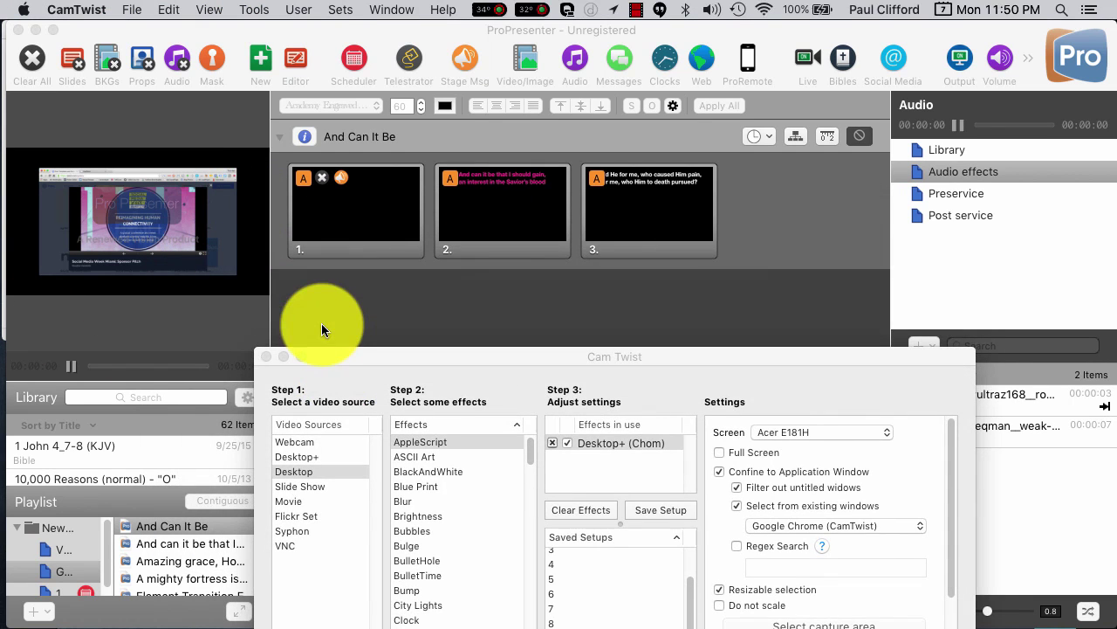
click(319, 31)
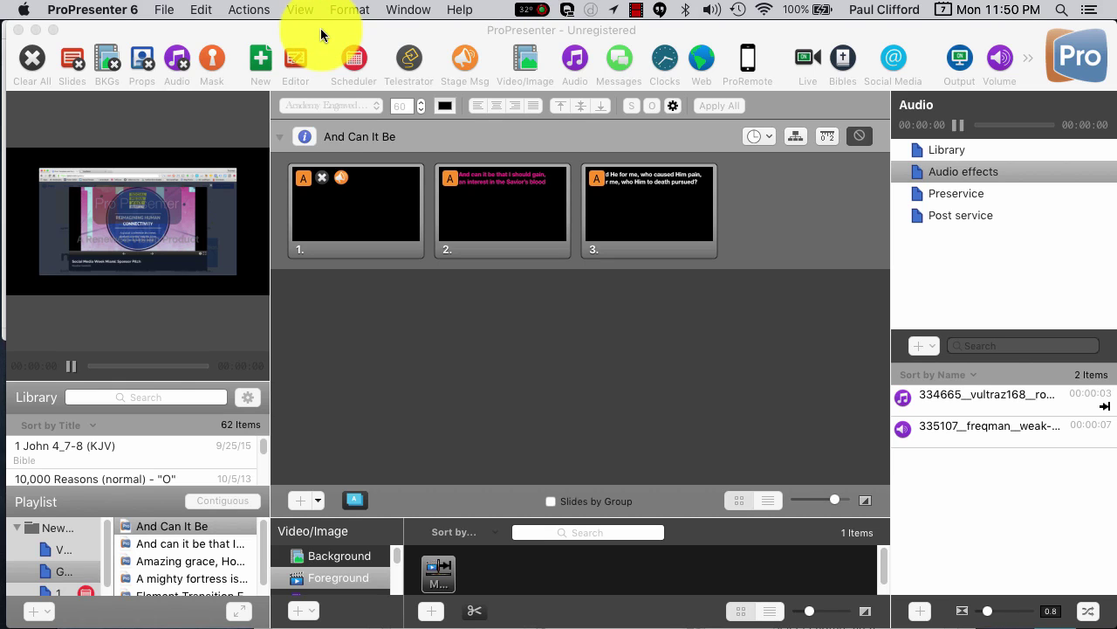
click(321, 35)
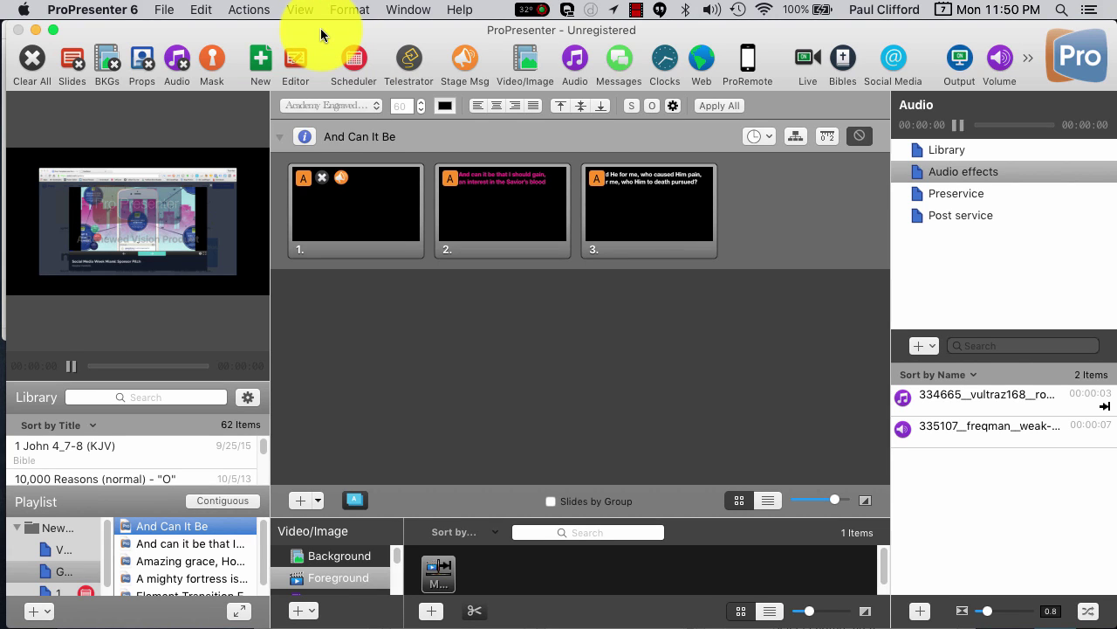